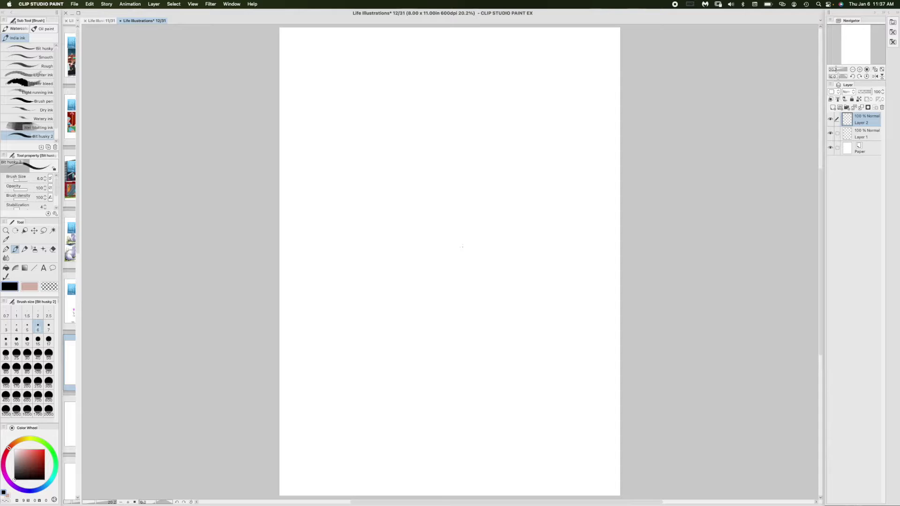
Look at the Life Illustrations 11/31 page, and return to the blank 12/31 page
click(106, 21)
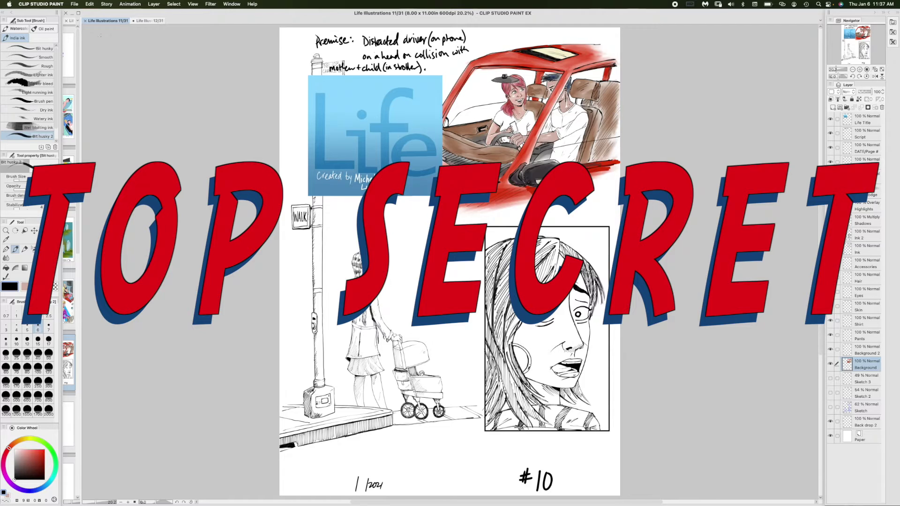
click(148, 21)
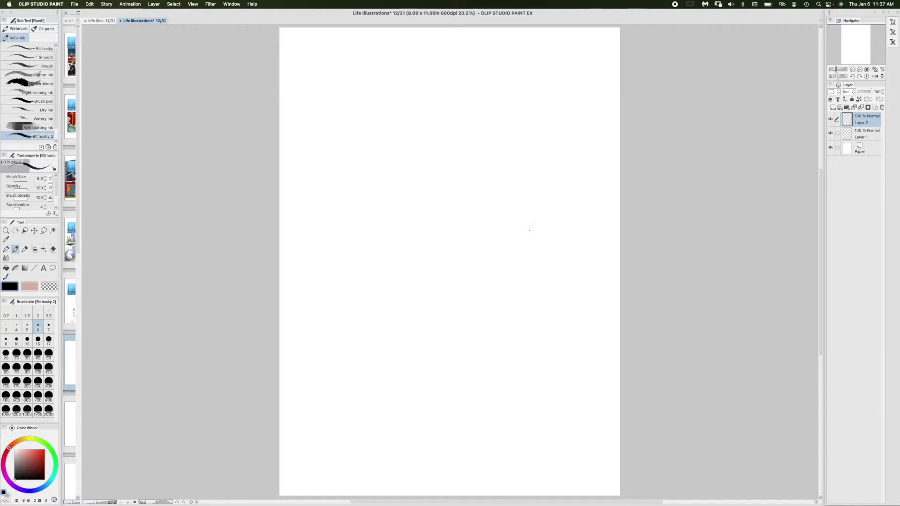
Sketch a tall rock spire in the right half of the page and hatch shadows along its left face and centre
drag(530, 230, 509, 299)
mouse_move(538, 216)
mouse_down()
mouse_move(565, 248)
mouse_move(566, 239)
mouse_move(568, 302)
mouse_up()
drag(533, 225, 503, 323)
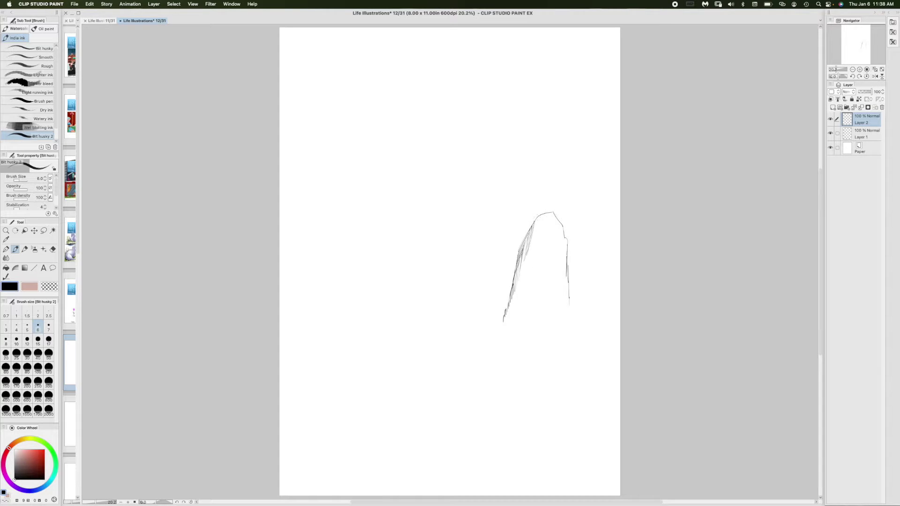
drag(530, 231, 517, 259)
mouse_move(558, 245)
mouse_down()
mouse_move(553, 257)
mouse_move(547, 245)
mouse_up()
drag(537, 273, 516, 311)
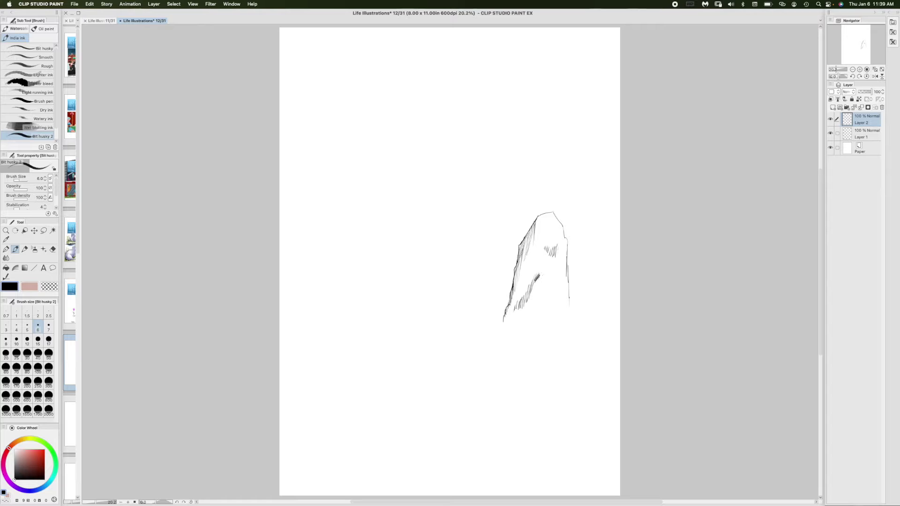
mouse_move(535, 279)
mouse_down()
mouse_move(544, 290)
mouse_move(538, 274)
mouse_up()
Extend the spire's right edge downward and draw rocky slopes spreading from both sides of its base
drag(569, 303, 577, 357)
scroll(539, 282, down, 2)
mouse_move(505, 293)
mouse_down()
mouse_move(453, 339)
mouse_move(417, 352)
mouse_up()
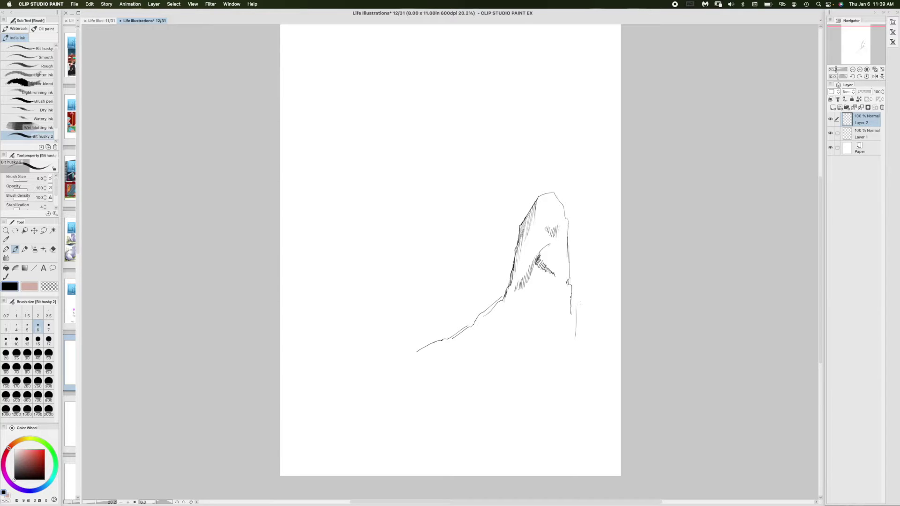
drag(580, 304, 586, 329)
mouse_move(512, 309)
mouse_down()
mouse_move(488, 339)
mouse_move(469, 344)
mouse_up()
Sketch a smaller butte behind the spire near the page's right edge, with vertical hatching and a ground line
mouse_move(599, 259)
mouse_down()
mouse_move(602, 273)
mouse_move(586, 278)
mouse_move(582, 299)
mouse_up()
drag(582, 285, 579, 298)
drag(592, 261, 595, 290)
drag(597, 263, 598, 294)
drag(600, 278, 601, 294)
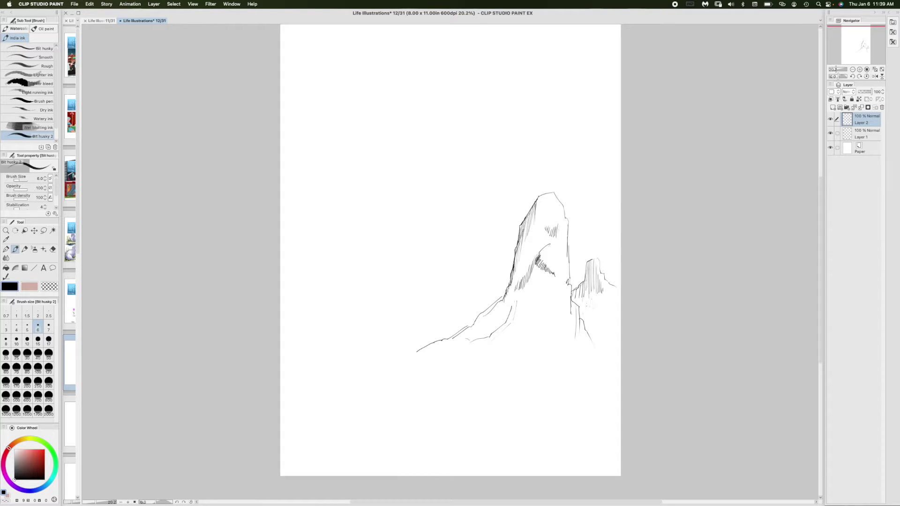
drag(581, 304, 595, 298)
Hatch the spire's left face with long vertical strokes and add short shading strokes near its peak
drag(546, 364, 566, 326)
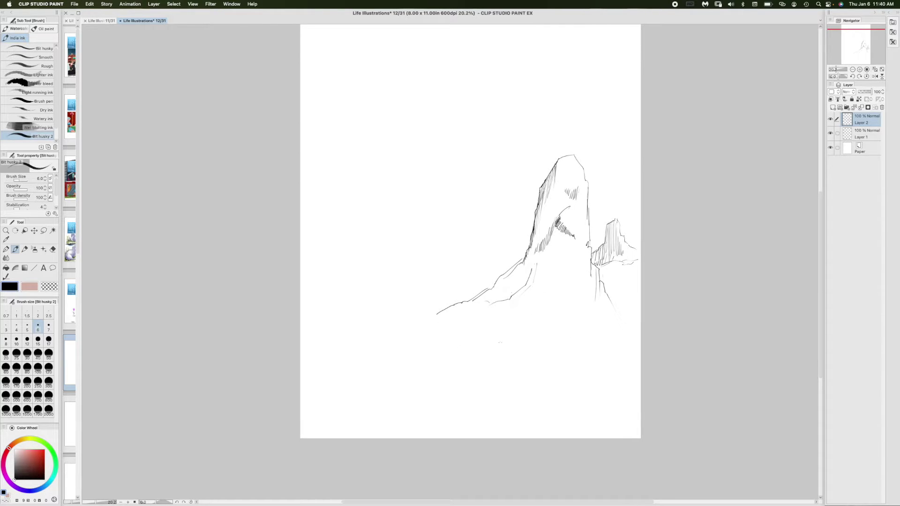
drag(432, 343, 417, 412)
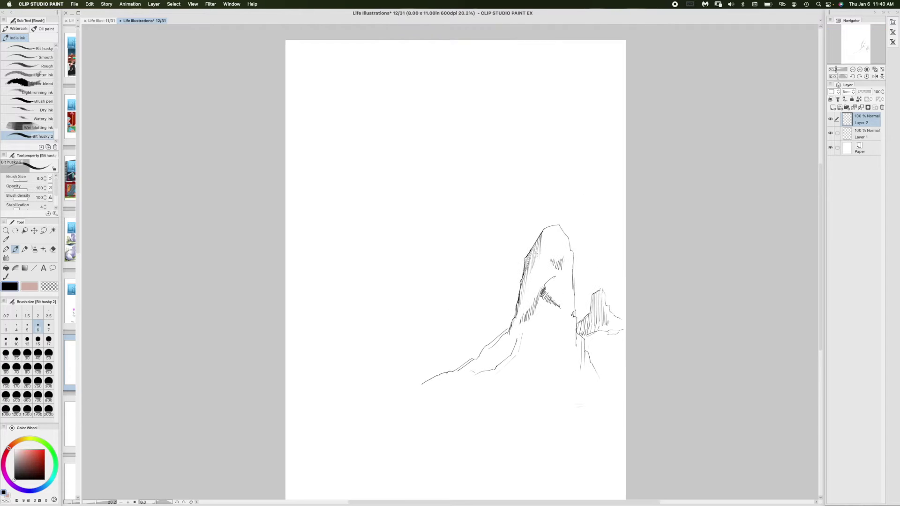
drag(539, 245, 528, 314)
mouse_move(531, 262)
mouse_down()
mouse_move(528, 307)
mouse_move(526, 295)
mouse_up()
mouse_move(528, 271)
mouse_down()
mouse_move(521, 325)
mouse_move(522, 304)
mouse_up()
drag(526, 277, 518, 332)
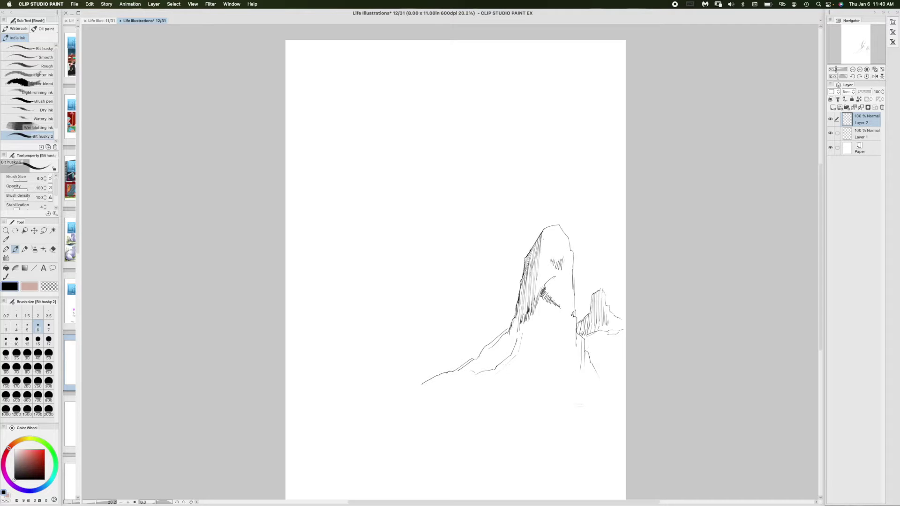
drag(544, 232, 542, 249)
drag(547, 241, 544, 248)
Sketch a small butte with low rocks on the left side of the page and hatch its left face
drag(333, 373, 347, 343)
mouse_move(372, 364)
mouse_down()
mouse_move(398, 390)
mouse_move(393, 382)
mouse_move(415, 380)
mouse_up()
drag(343, 352, 316, 380)
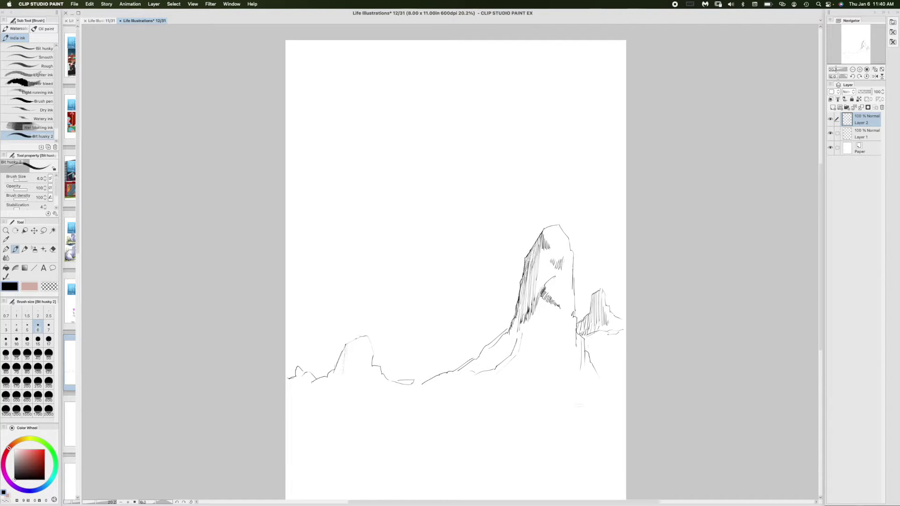
drag(345, 361, 340, 374)
drag(346, 347, 336, 376)
drag(339, 361, 330, 377)
drag(348, 344, 350, 364)
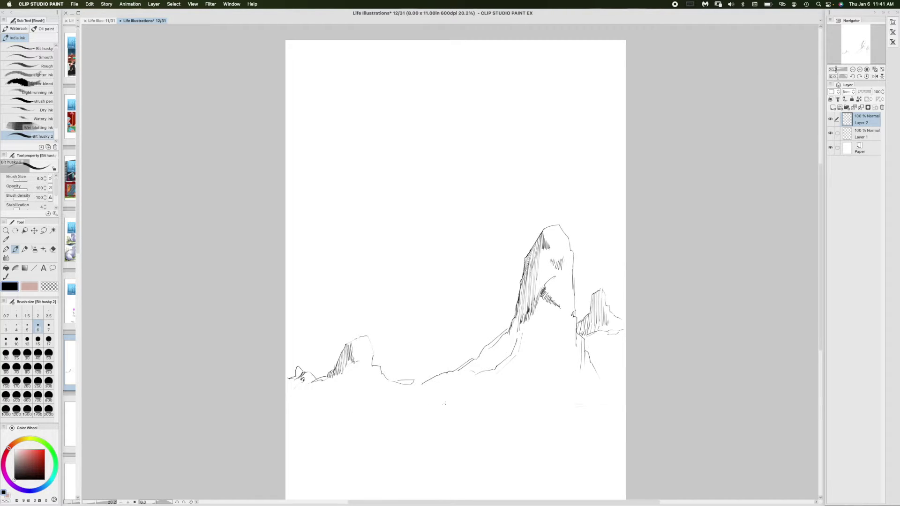
Add small shaded rocks on the ground just below the left butte
scroll(459, 263, down, 2)
drag(357, 362, 379, 363)
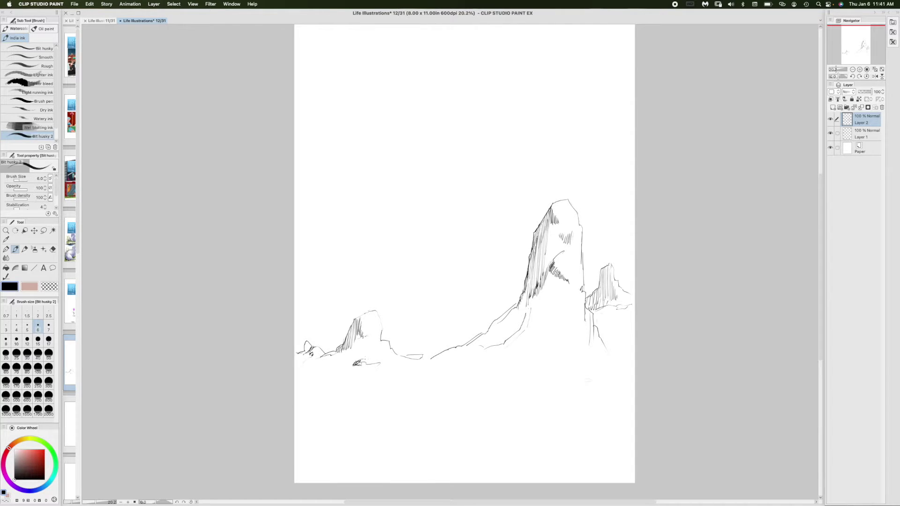
drag(344, 366, 334, 366)
Draw a winding path curving from the middle ground down to the page's bottom, with a small rock beside it
mouse_move(440, 380)
mouse_down()
mouse_move(463, 393)
mouse_move(481, 386)
mouse_move(473, 377)
mouse_move(526, 393)
mouse_up()
mouse_move(409, 370)
mouse_down()
mouse_move(509, 405)
mouse_move(370, 442)
mouse_up()
mouse_move(526, 393)
mouse_down()
mouse_move(550, 400)
mouse_move(555, 426)
mouse_move(534, 442)
mouse_up()
drag(497, 465, 462, 482)
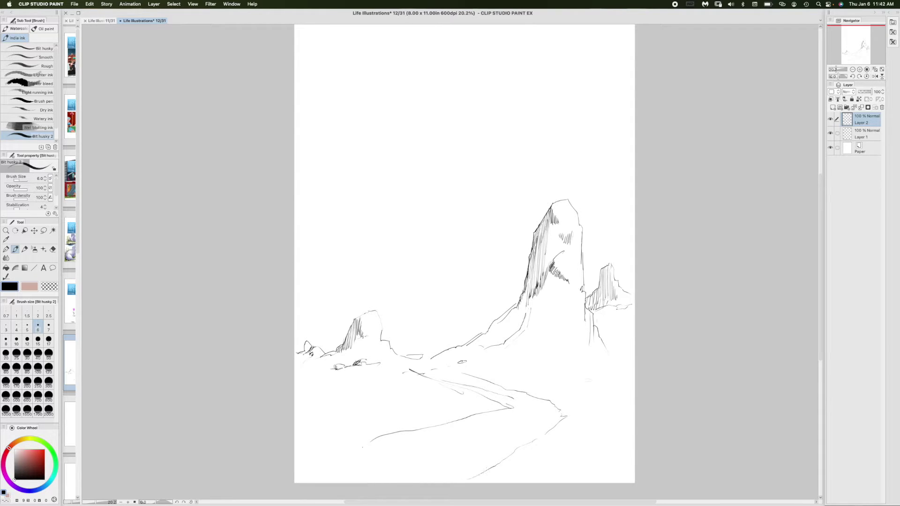
drag(369, 441, 339, 454)
mouse_move(413, 404)
mouse_down()
mouse_move(378, 424)
mouse_move(420, 408)
mouse_move(401, 413)
mouse_up()
Hatch shadows on the spire's left slopes and on the lower centre of its face
mouse_move(534, 318)
mouse_down()
mouse_move(531, 350)
mouse_move(527, 334)
mouse_move(522, 349)
mouse_move(512, 347)
mouse_up()
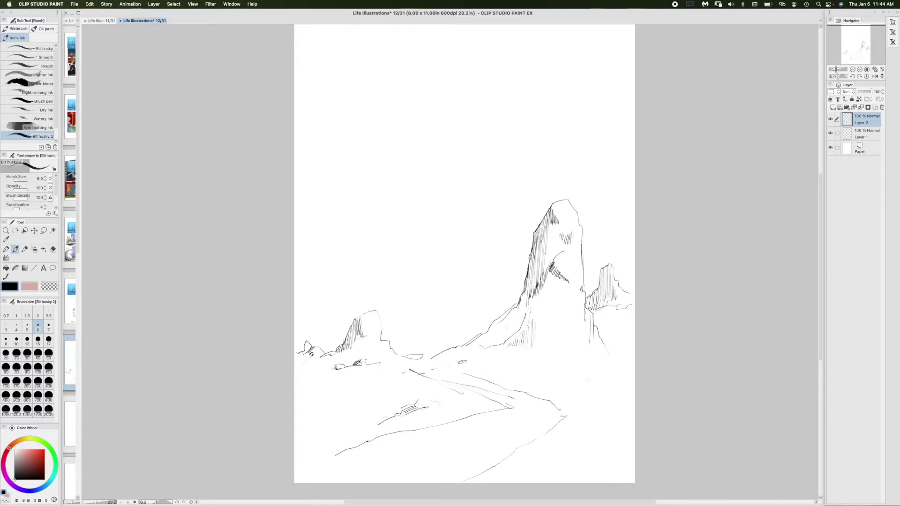
drag(507, 327, 504, 337)
drag(506, 329, 502, 339)
mouse_move(555, 303)
mouse_down()
mouse_move(554, 326)
mouse_move(546, 321)
mouse_up()
drag(547, 297, 544, 318)
drag(544, 303, 542, 319)
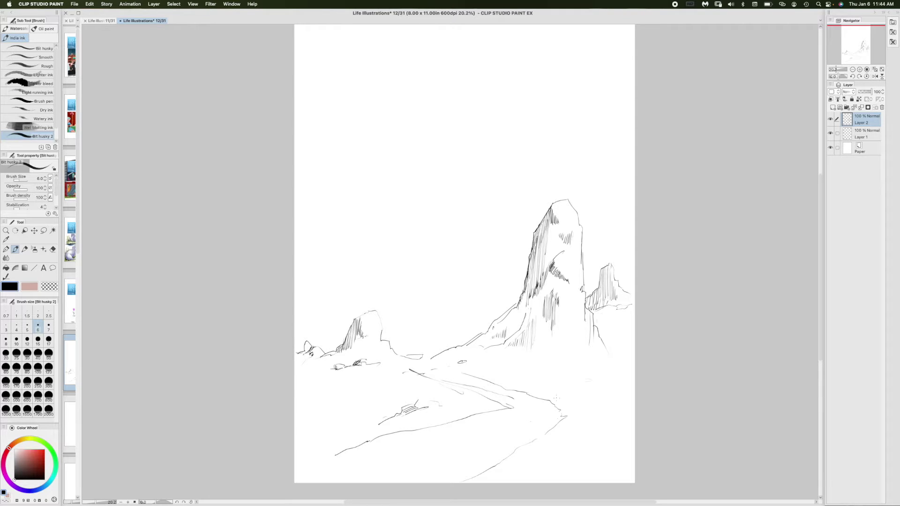
Add a shaded rock to the right of the path and stroke in texture along the path's far edge and bend
drag(549, 378, 529, 390)
scroll(464, 253, down, 10)
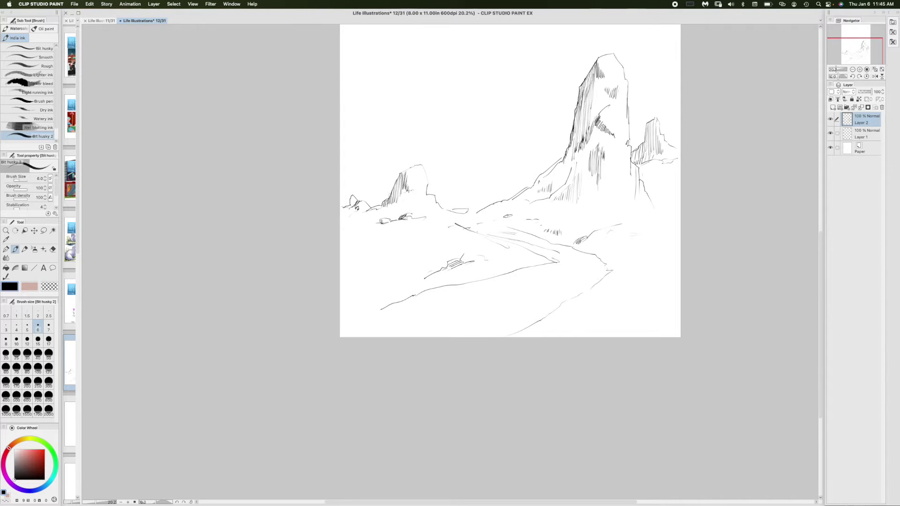
mouse_move(467, 224)
mouse_down()
mouse_move(511, 230)
mouse_move(502, 226)
mouse_up()
mouse_move(562, 257)
mouse_down()
mouse_move(591, 256)
mouse_move(607, 273)
mouse_up()
Sketch a rounded boulder in the left foreground and hatch its shadowed side
scroll(476, 344, up, 5)
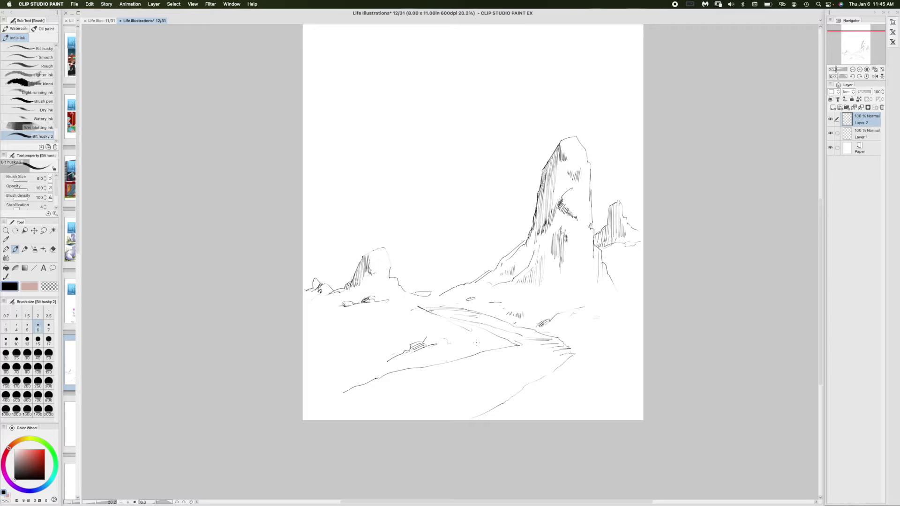
scroll(472, 255, up, 4)
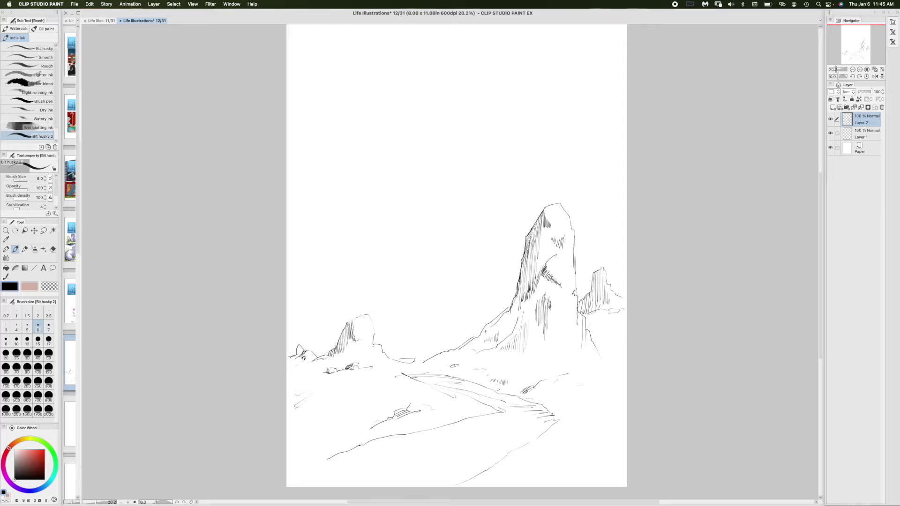
mouse_move(322, 390)
mouse_down()
mouse_move(347, 400)
mouse_move(310, 408)
mouse_move(332, 392)
mouse_up()
drag(322, 408, 330, 386)
drag(316, 409, 325, 391)
mouse_move(311, 411)
mouse_down()
mouse_move(322, 392)
mouse_move(316, 398)
mouse_up()
mouse_move(304, 408)
mouse_down()
mouse_move(315, 400)
mouse_move(308, 402)
mouse_up()
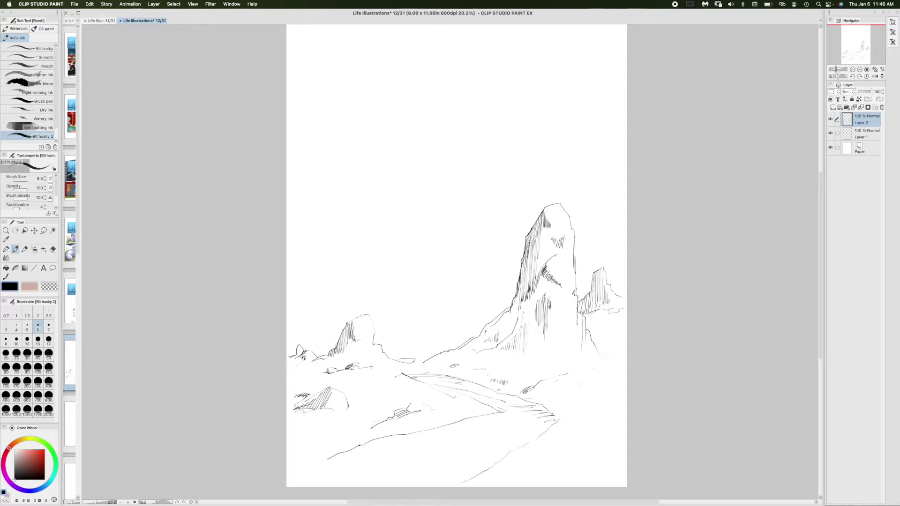
Draw a ridge line rising to the right below the spire and hatch a shadow band under the right butte
drag(586, 369, 611, 356)
drag(547, 390, 569, 382)
drag(609, 357, 623, 361)
drag(586, 312, 585, 327)
mouse_move(589, 311)
mouse_down()
mouse_move(589, 327)
mouse_move(598, 323)
mouse_up()
drag(600, 308, 602, 324)
drag(604, 310, 606, 323)
drag(609, 312, 611, 321)
drag(613, 312, 614, 321)
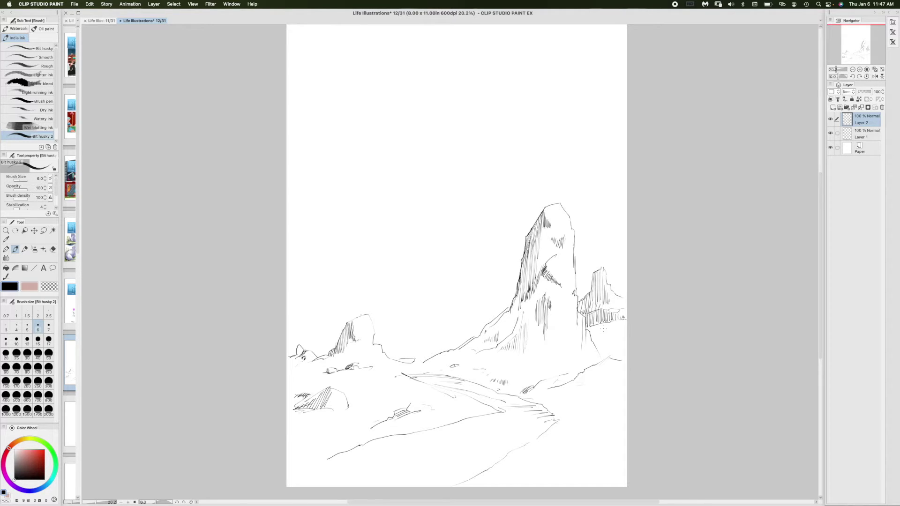
Add dashed marks on the path, extend its near edge to the page's left side, and darken its far edge
scroll(457, 256, down, 2)
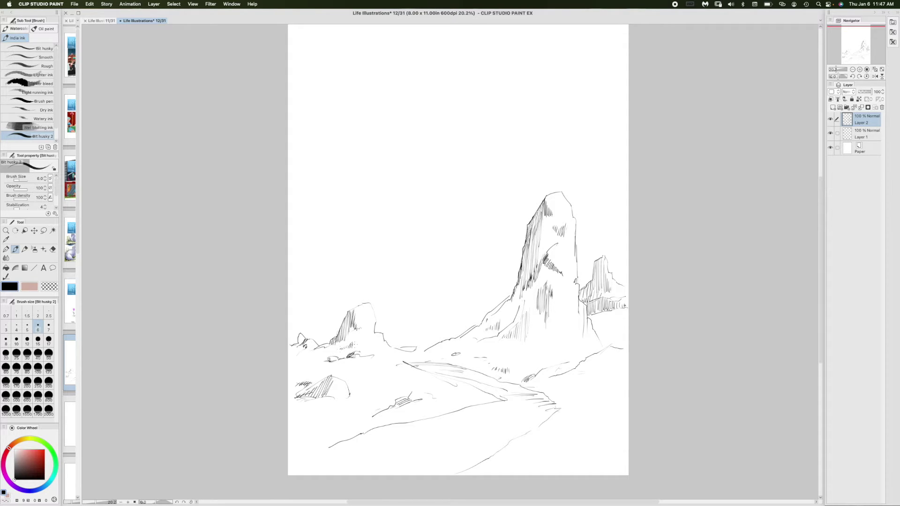
scroll(503, 402, down, 5)
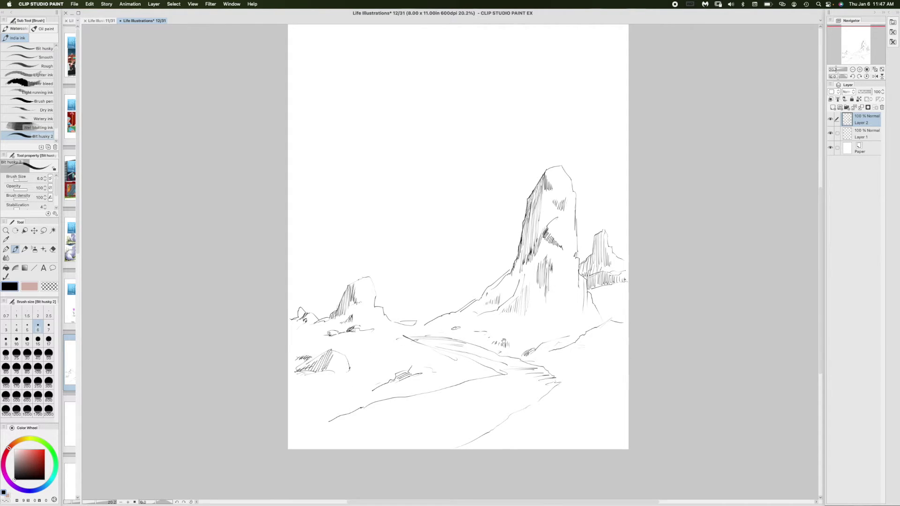
drag(420, 413, 404, 417)
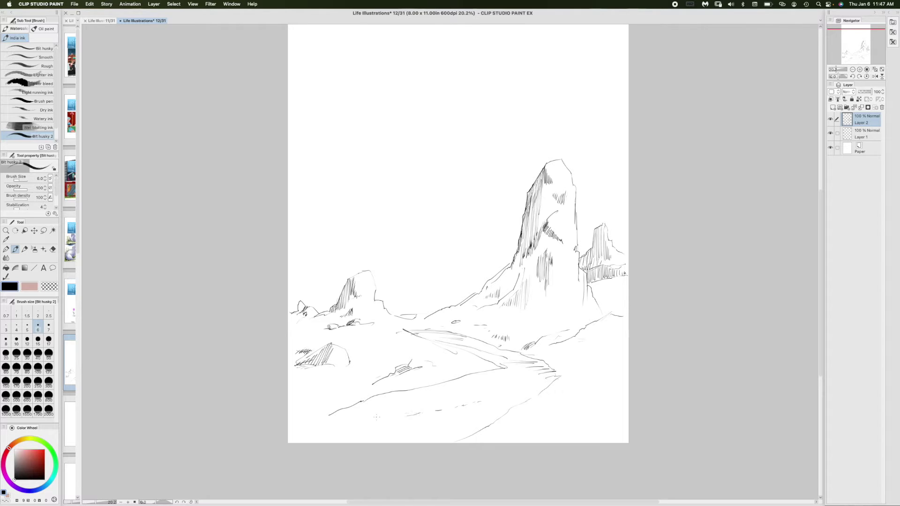
drag(327, 416, 295, 427)
drag(337, 412, 318, 419)
mouse_move(451, 443)
mouse_down()
mouse_move(553, 390)
mouse_move(536, 365)
mouse_move(409, 323)
mouse_move(411, 316)
mouse_move(416, 321)
mouse_move(385, 325)
mouse_up()
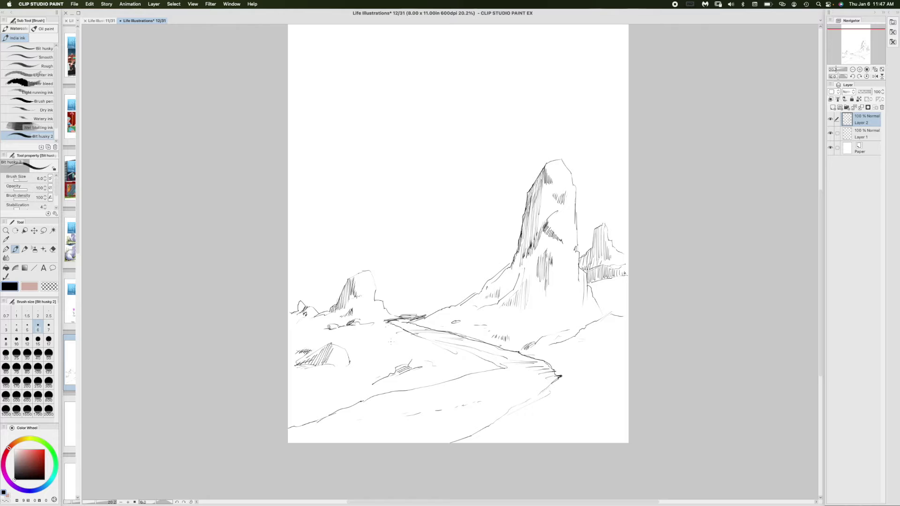
Hatch more shading on the spire's lower slopes and right edge, and at the foot of the left butte
scroll(458, 244, up, 2)
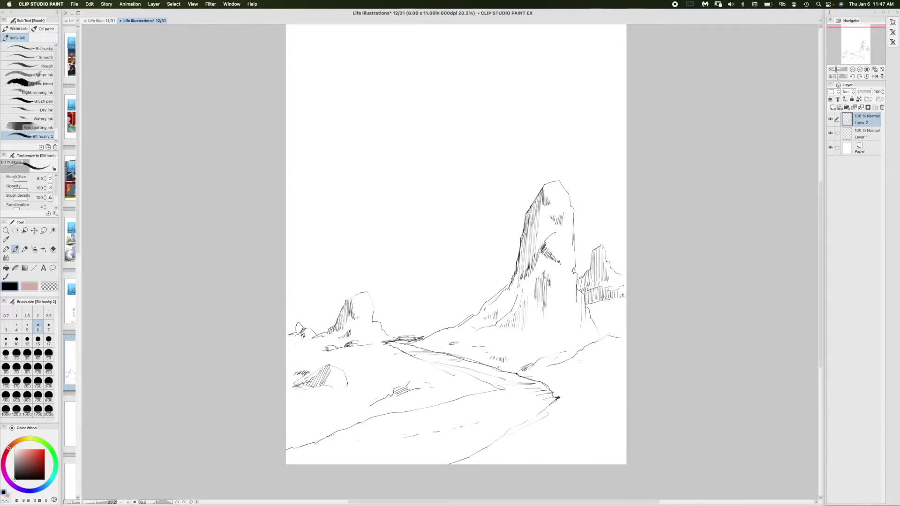
drag(581, 305, 575, 330)
drag(577, 320, 569, 334)
drag(571, 325, 557, 340)
drag(554, 310, 544, 321)
drag(574, 232, 577, 259)
drag(495, 298, 470, 329)
drag(474, 317, 467, 328)
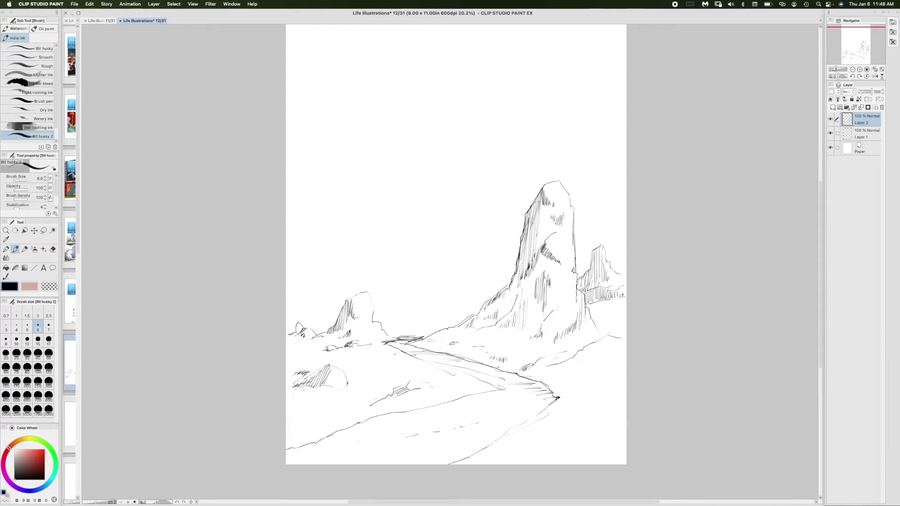
drag(355, 328, 356, 344)
drag(359, 332, 358, 344)
Sketch a sloping middle-distance ridge running behind the spire, with a hatched butte standing at its left end
mouse_move(317, 277)
mouse_down()
mouse_move(477, 219)
mouse_move(351, 250)
mouse_up()
drag(292, 253, 362, 241)
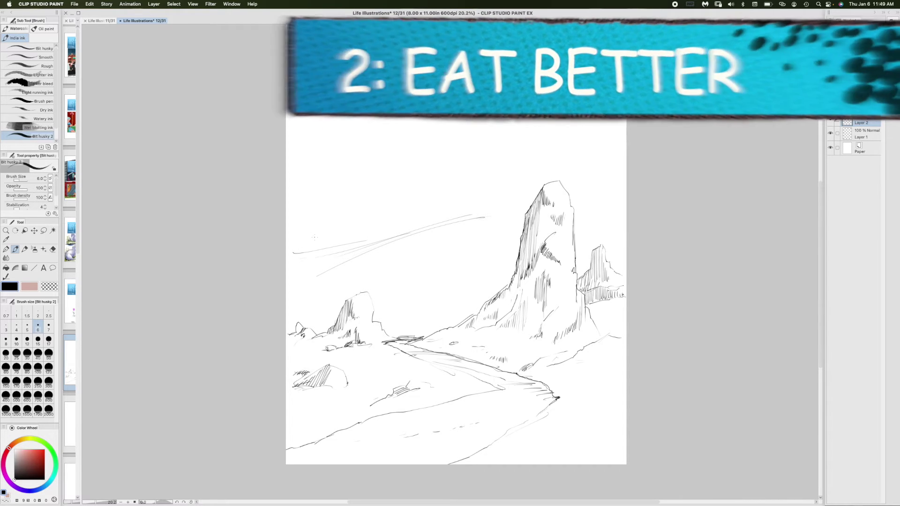
drag(301, 246, 351, 206)
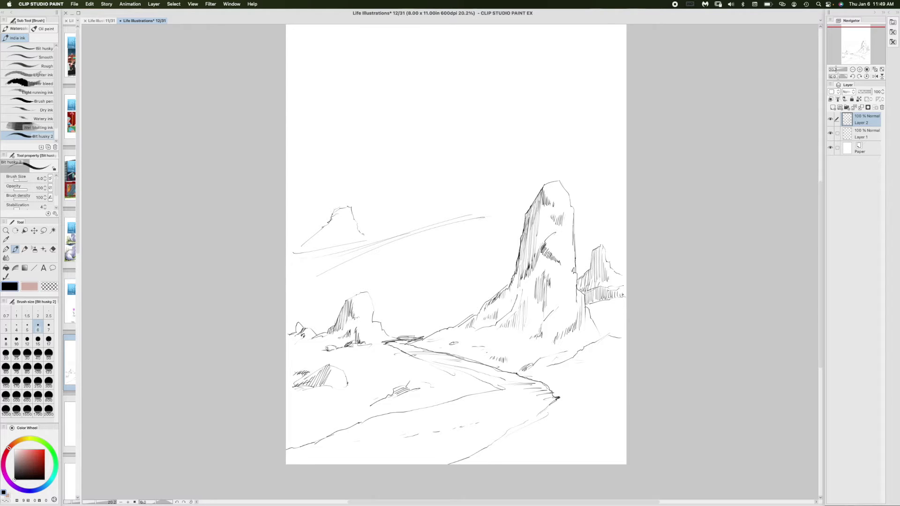
drag(318, 237, 327, 223)
mouse_move(337, 210)
mouse_down()
mouse_move(335, 239)
mouse_move(319, 249)
mouse_up()
mouse_move(338, 213)
mouse_down()
mouse_move(335, 257)
mouse_move(338, 247)
mouse_move(287, 259)
mouse_move(394, 239)
mouse_up()
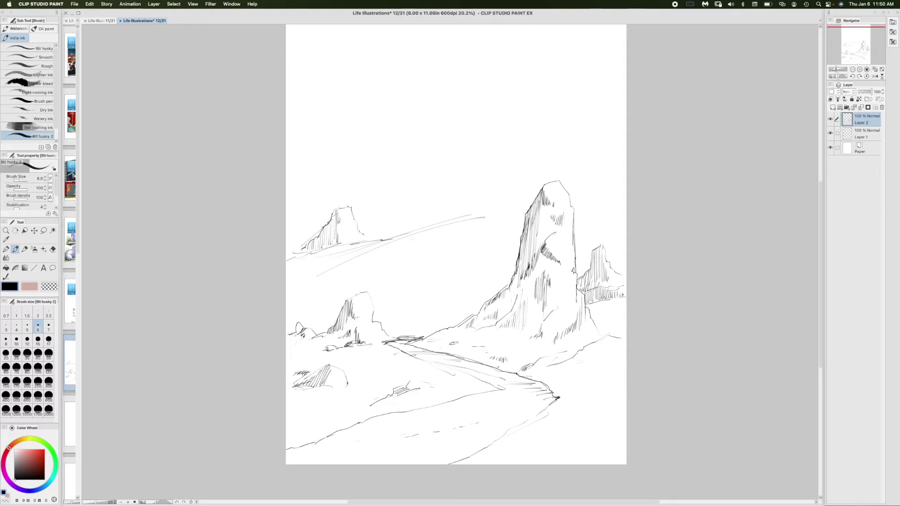
mouse_move(418, 237)
mouse_down()
mouse_move(617, 228)
mouse_move(621, 218)
mouse_up()
drag(478, 212, 524, 214)
Outline a mountain range across the upper page and hatch the tall left peak with diagonal strokes
mouse_move(309, 164)
mouse_down()
mouse_move(380, 83)
mouse_move(418, 123)
mouse_move(438, 112)
mouse_move(554, 112)
mouse_move(601, 122)
mouse_up()
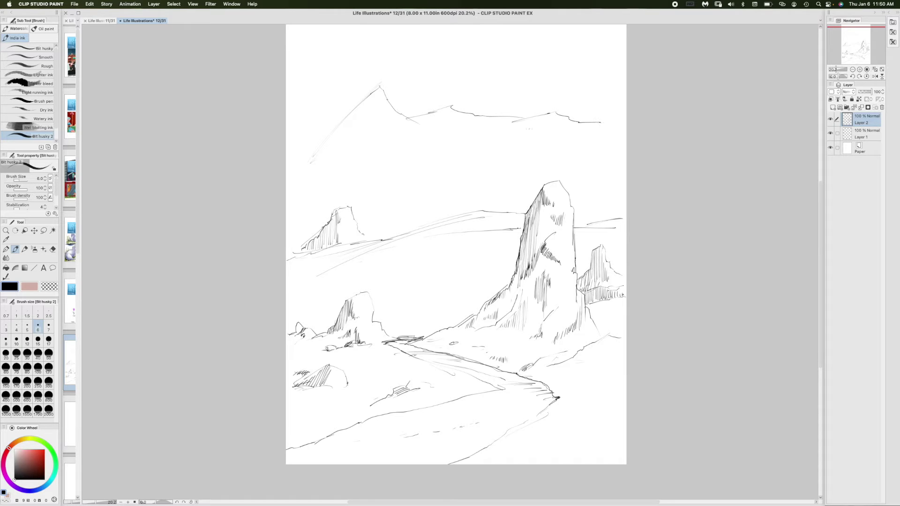
drag(375, 88, 293, 153)
drag(381, 87, 328, 146)
drag(382, 87, 303, 167)
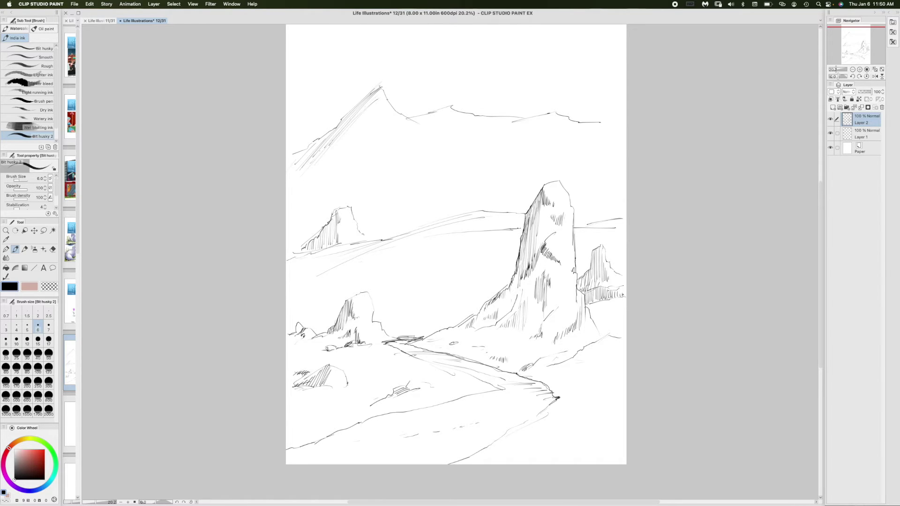
drag(374, 111, 319, 176)
drag(363, 135, 341, 161)
drag(379, 129, 337, 171)
drag(378, 142, 344, 173)
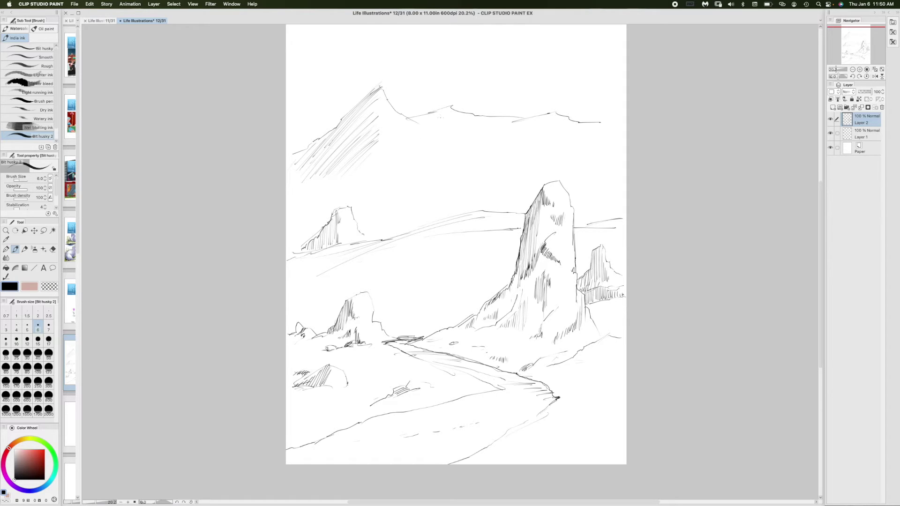
Hatch the middle and right mountains and draw a sweeping line along the base of the range
drag(443, 109, 417, 119)
drag(443, 110, 427, 120)
mouse_move(448, 112)
mouse_down()
mouse_move(426, 124)
mouse_move(435, 128)
mouse_move(318, 186)
mouse_up()
mouse_move(601, 133)
mouse_down()
mouse_move(566, 139)
mouse_move(581, 134)
mouse_up()
drag(595, 127, 539, 126)
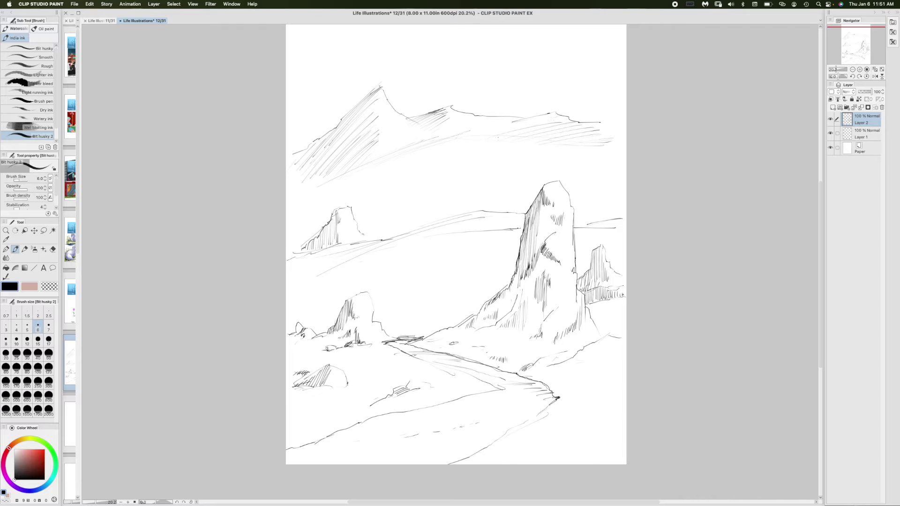
Reinforce the mountain range's base line and ridges, and darken the shading on the right and middle peaks
drag(317, 178, 417, 147)
drag(378, 94, 371, 109)
mouse_move(525, 122)
mouse_down()
mouse_move(558, 108)
mouse_move(604, 125)
mouse_up()
mouse_move(556, 109)
mouse_down()
mouse_move(530, 130)
mouse_move(505, 132)
mouse_up()
mouse_move(524, 120)
mouse_down()
mouse_move(502, 132)
mouse_move(508, 120)
mouse_up()
drag(459, 107, 445, 116)
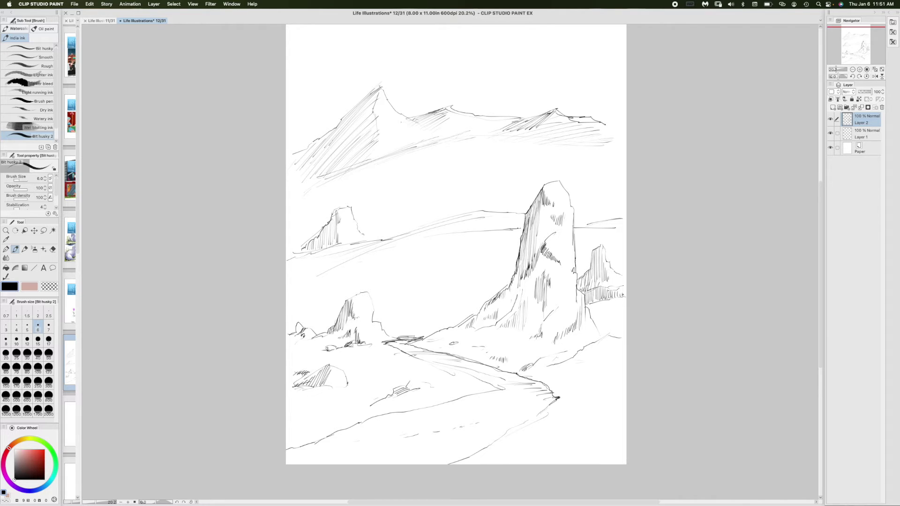
Add a small hatched peak at the range's far left and draw contour lines across the plain below the mountains
mouse_move(326, 123)
mouse_down()
mouse_move(308, 147)
mouse_move(317, 141)
mouse_up()
drag(330, 126, 313, 144)
mouse_move(323, 131)
mouse_down()
mouse_move(287, 161)
mouse_move(304, 188)
mouse_up()
drag(457, 158, 488, 156)
drag(389, 165, 535, 192)
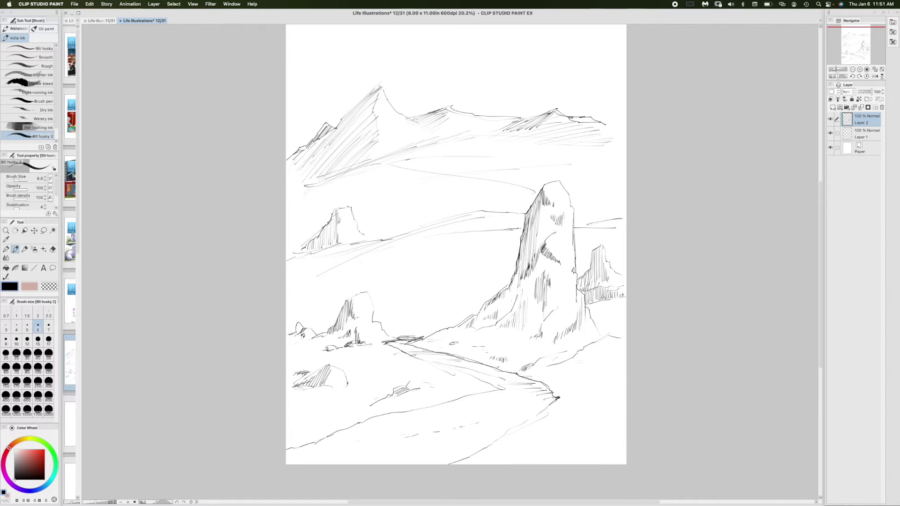
Draw a narrow rock spire beside the left mid-page butte and hatch its face and sloping base
mouse_move(327, 189)
mouse_down()
mouse_move(328, 213)
mouse_move(314, 229)
mouse_move(317, 196)
mouse_up()
mouse_move(317, 197)
mouse_down()
mouse_move(302, 245)
mouse_move(318, 209)
mouse_move(321, 228)
mouse_up()
drag(325, 193, 323, 228)
drag(323, 215, 315, 241)
drag(317, 225, 313, 239)
drag(316, 223, 307, 242)
drag(308, 237, 302, 248)
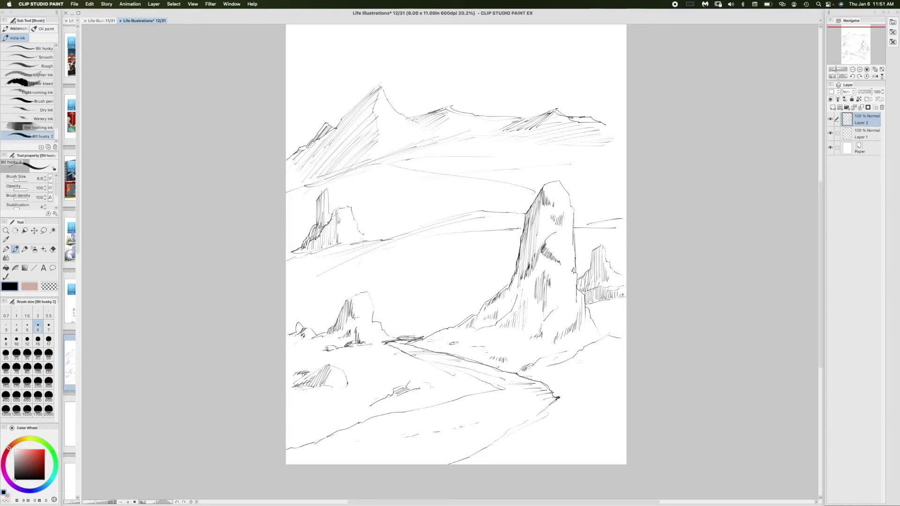
Reinforce the ground line at the left butte's base and hatch the slope below the right mountain
drag(361, 241, 408, 236)
drag(614, 139, 558, 157)
drag(567, 150, 531, 166)
Form a curved plateau edge in the mid-ground, hatching its bend, outlining its rim and adding diagonal strokes across its top
mouse_move(397, 326)
mouse_down()
mouse_move(471, 294)
mouse_move(478, 260)
mouse_up()
mouse_move(453, 260)
mouse_down()
mouse_move(474, 255)
mouse_move(384, 241)
mouse_up()
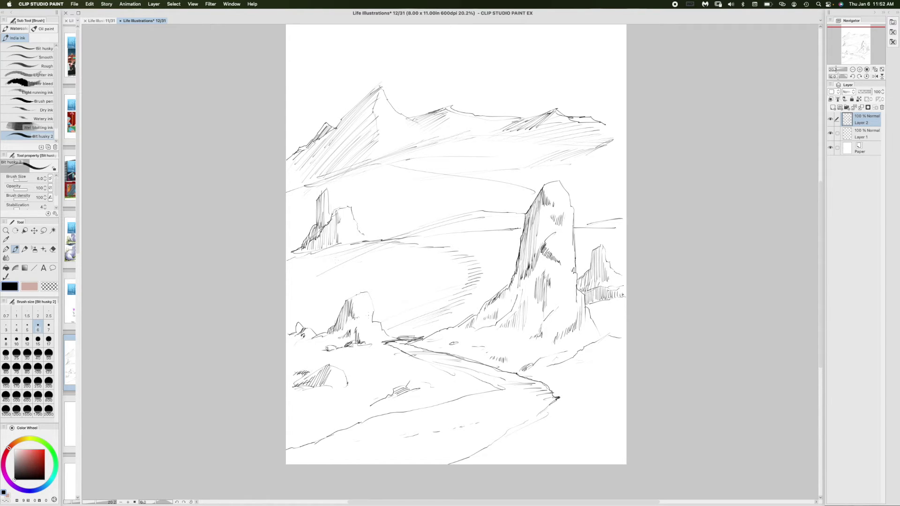
drag(410, 319, 388, 325)
mouse_move(442, 316)
mouse_down()
mouse_move(421, 323)
mouse_move(440, 326)
mouse_move(384, 329)
mouse_up()
mouse_move(451, 299)
mouse_down()
mouse_move(466, 284)
mouse_move(427, 251)
mouse_move(286, 248)
mouse_up()
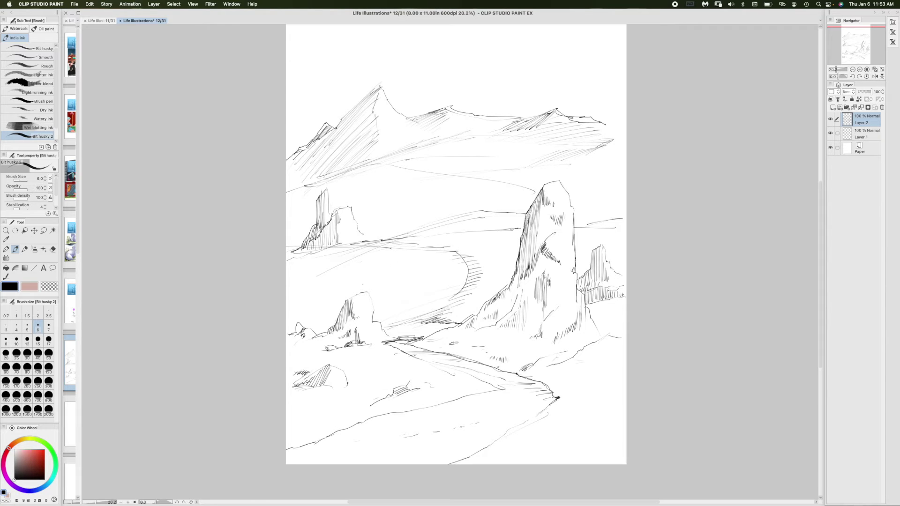
drag(365, 258, 332, 268)
drag(339, 259, 310, 266)
Add a dark rock patch beside the tall spire and a hatched distant butte at the page's right edge, extending the mountain line there
mouse_move(479, 239)
mouse_down()
mouse_move(502, 223)
mouse_move(521, 228)
mouse_move(495, 233)
mouse_up()
drag(502, 225, 495, 232)
mouse_move(588, 186)
mouse_down()
mouse_move(614, 153)
mouse_move(627, 177)
mouse_up()
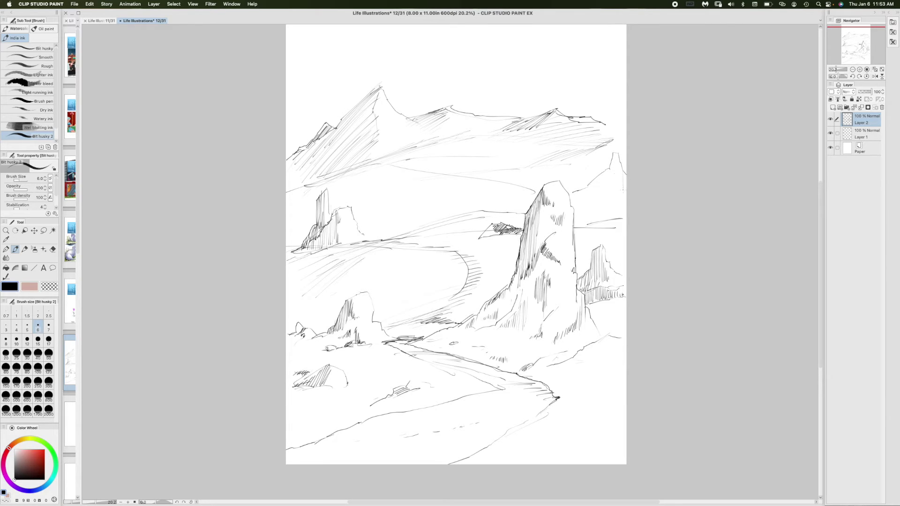
drag(621, 167, 618, 190)
mouse_move(616, 151)
mouse_down()
mouse_move(614, 191)
mouse_move(604, 193)
mouse_up()
drag(602, 175, 599, 191)
drag(598, 179, 594, 194)
mouse_move(593, 186)
mouse_down()
mouse_move(591, 194)
mouse_move(622, 196)
mouse_up()
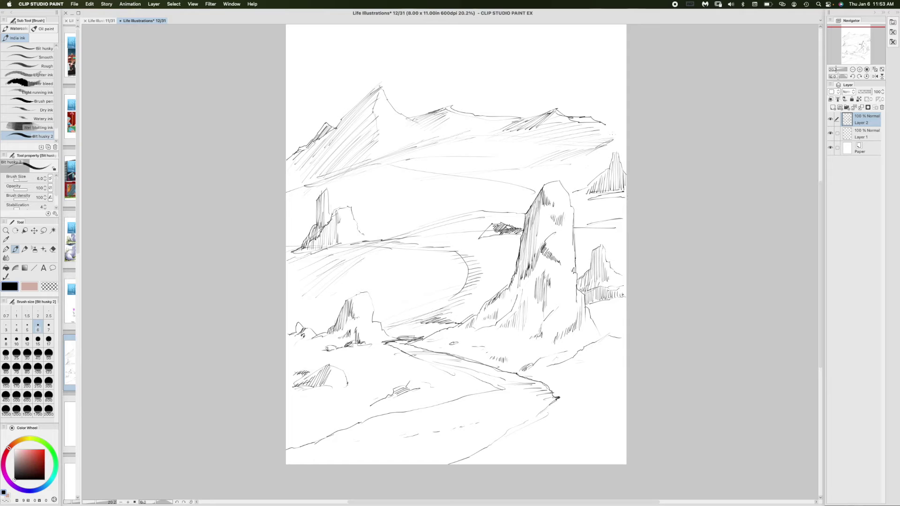
drag(605, 126, 622, 133)
Set the brush size to 15 and lay heavy black shadow where the winding path begins
scroll(456, 244, down, 3)
scroll(456, 244, left, 3)
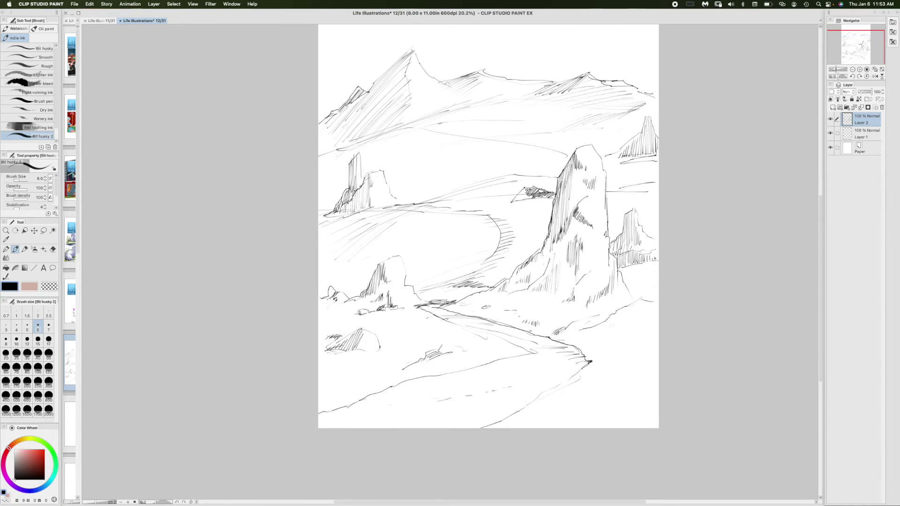
mouse_move(552, 237)
mouse_down()
mouse_move(541, 276)
mouse_move(526, 285)
mouse_up()
click(27, 340)
click(38, 339)
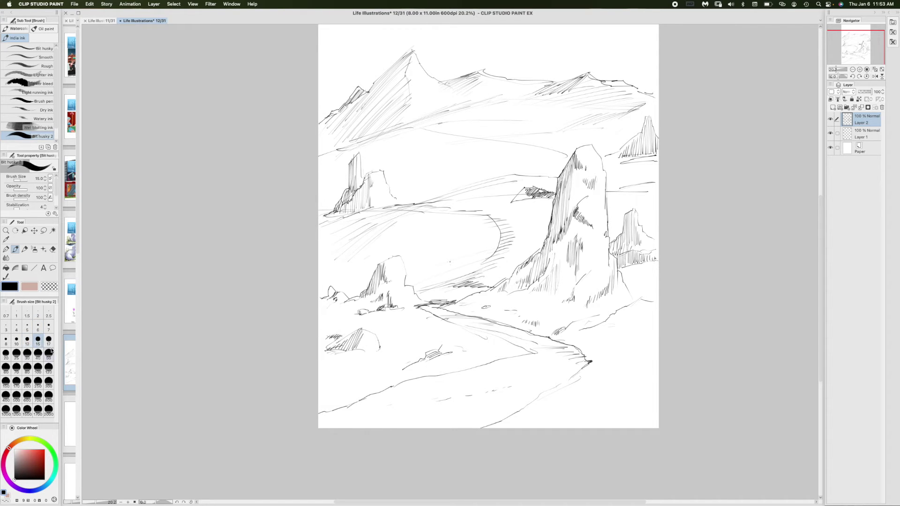
scroll(570, 226, down, 5)
scroll(570, 227, left, 4)
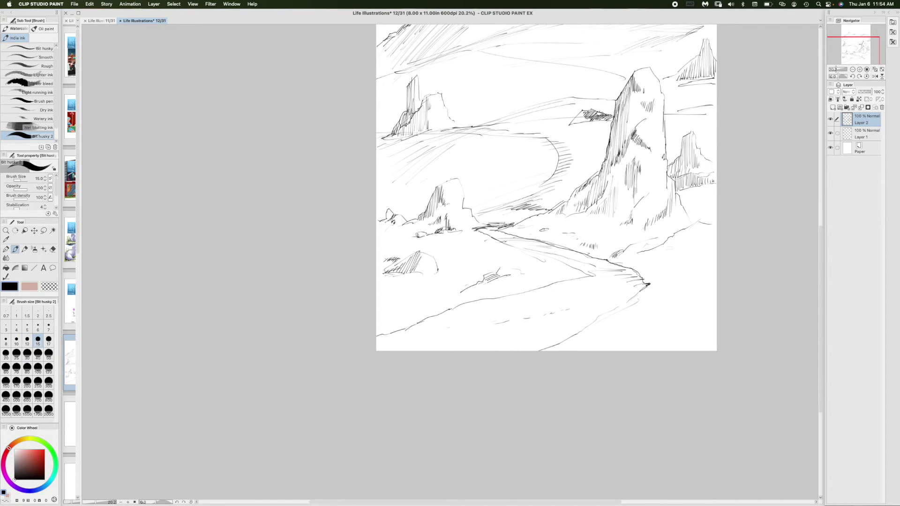
drag(502, 226, 484, 231)
mouse_move(497, 226)
mouse_down()
mouse_move(482, 230)
mouse_move(546, 246)
mouse_up()
scroll(546, 188, down, 3)
scroll(547, 187, left, 2)
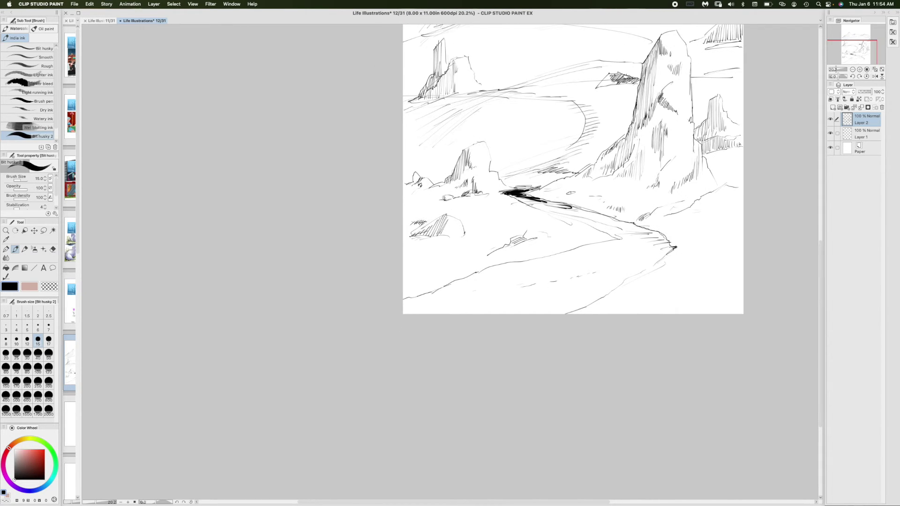
Thicken both edges of the winding path in black and darken more of its far end
drag(647, 230, 654, 232)
mouse_move(615, 240)
mouse_down()
mouse_move(478, 273)
mouse_move(593, 245)
mouse_up()
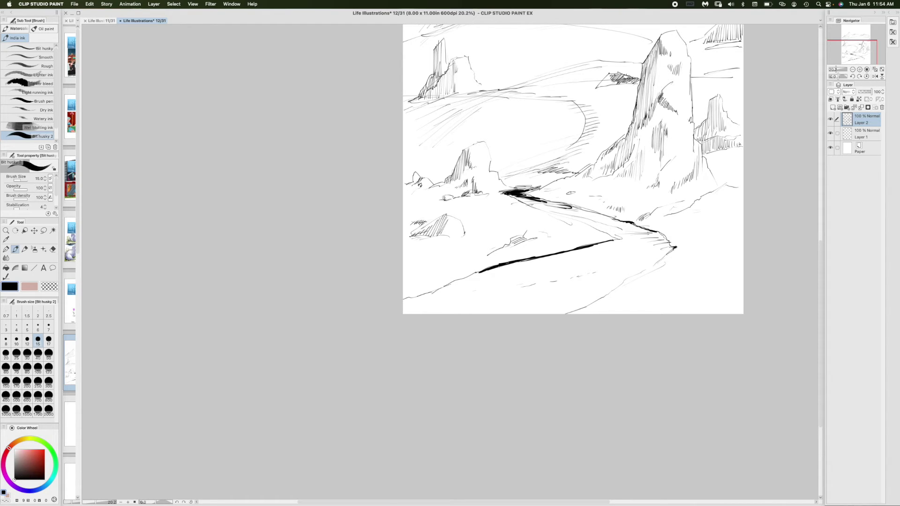
drag(480, 272, 446, 285)
mouse_move(544, 202)
mouse_down()
mouse_move(597, 215)
mouse_move(510, 198)
mouse_move(579, 212)
mouse_up()
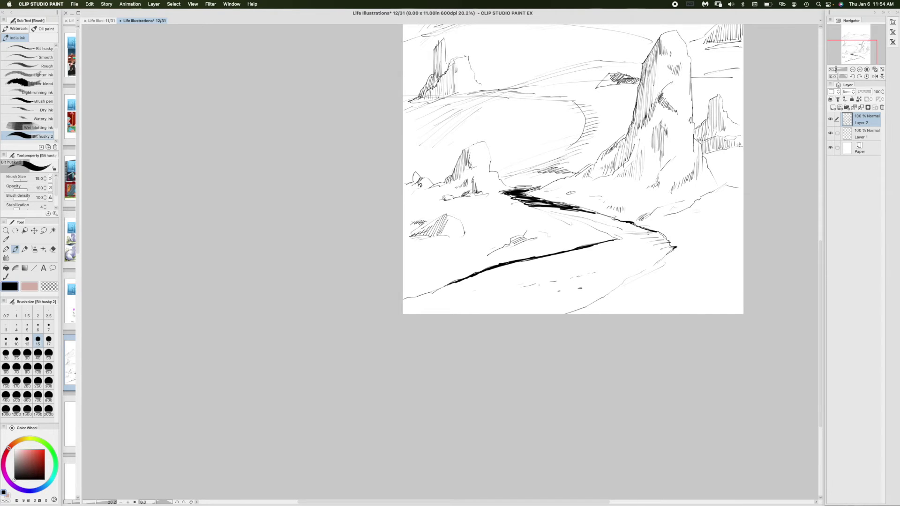
Block in black shadow on the tall spire's lower left flank and darken the left spire's edge
scroll(562, 195, up, 3)
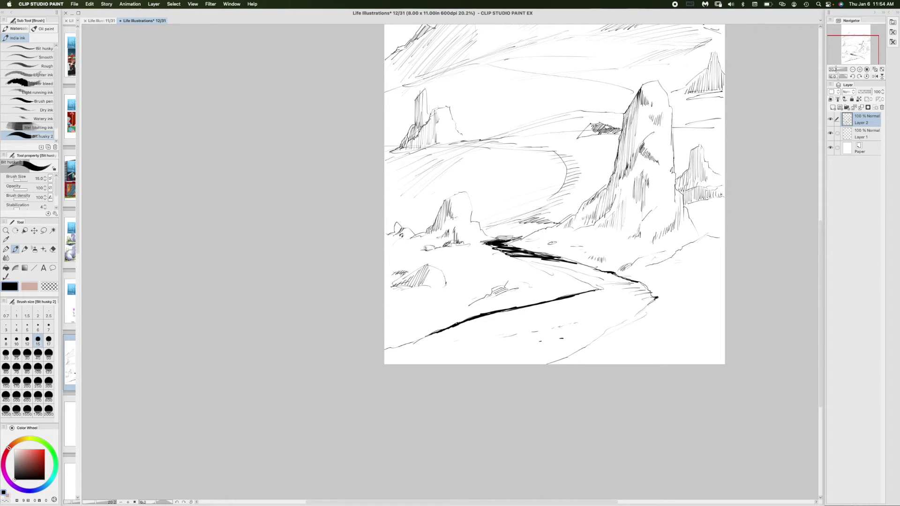
drag(615, 191, 612, 204)
drag(614, 195, 607, 215)
drag(611, 202, 605, 213)
drag(607, 208, 600, 217)
drag(415, 100, 413, 124)
mouse_move(605, 196)
mouse_down()
mouse_move(598, 220)
mouse_move(592, 210)
mouse_move(578, 226)
mouse_move(553, 229)
mouse_move(572, 228)
mouse_up()
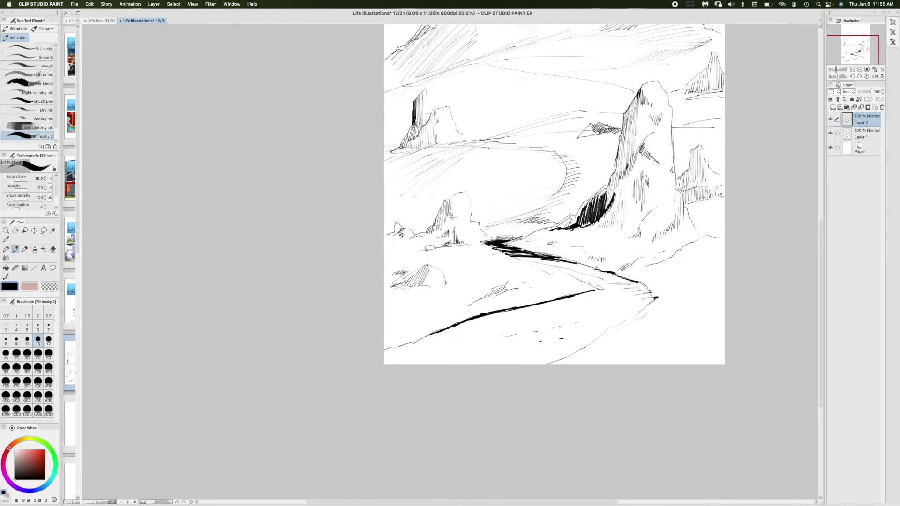
Blacken the tall spire's crevice, the lower-left butte's base and the foreground boulder's shadow side, raising the brush size to 25
drag(644, 147, 640, 154)
drag(439, 231, 404, 244)
drag(441, 221, 423, 235)
mouse_move(426, 272)
mouse_down()
mouse_move(422, 284)
mouse_move(390, 289)
mouse_move(410, 277)
mouse_move(400, 284)
mouse_up()
click(16, 353)
drag(413, 275, 394, 285)
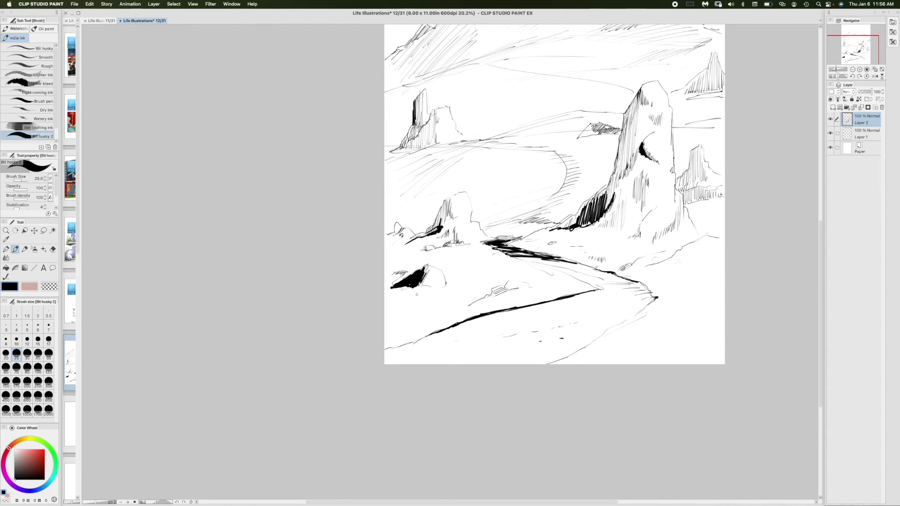
Thicken the curved plateau rim and path start in black, and fill the left spire's shadow side
drag(499, 245, 523, 237)
mouse_move(561, 200)
mouse_down()
mouse_move(566, 161)
mouse_move(546, 148)
mouse_move(442, 144)
mouse_move(465, 144)
mouse_up()
mouse_move(543, 148)
mouse_down()
mouse_move(494, 146)
mouse_move(563, 156)
mouse_up()
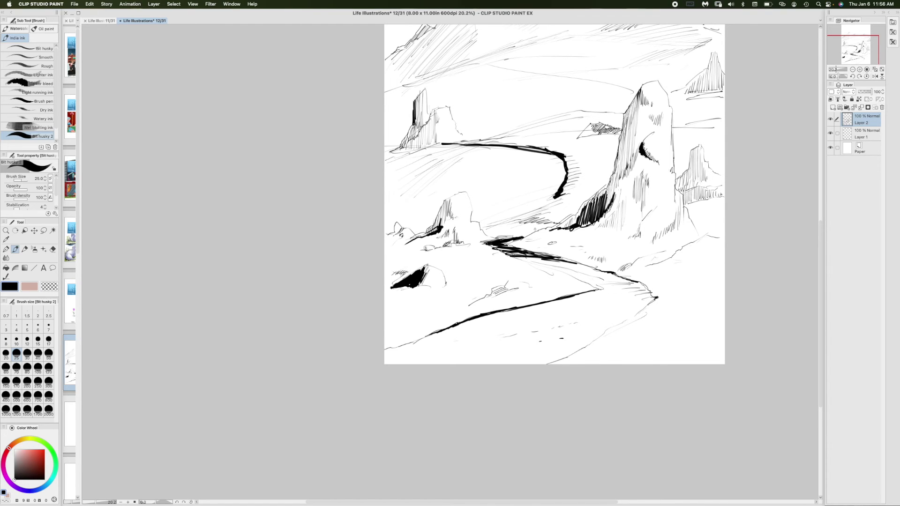
drag(555, 198, 547, 204)
scroll(517, 212, up, 3)
mouse_move(405, 176)
mouse_down()
mouse_move(406, 211)
mouse_move(383, 224)
mouse_move(389, 201)
mouse_move(378, 221)
mouse_move(384, 203)
mouse_move(387, 215)
mouse_up()
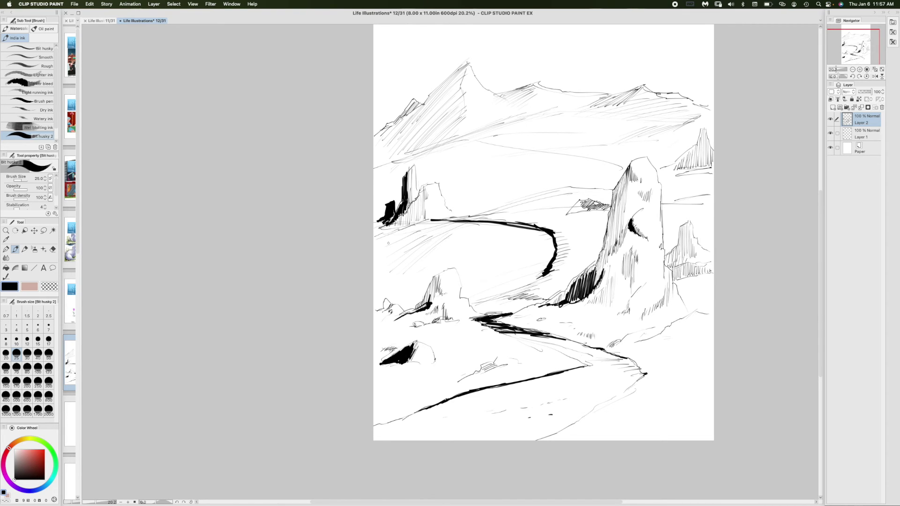
Set the brush size to 6, hatch the left spire's face and touch up lines at the far-right butte and far-left mountain
click(38, 328)
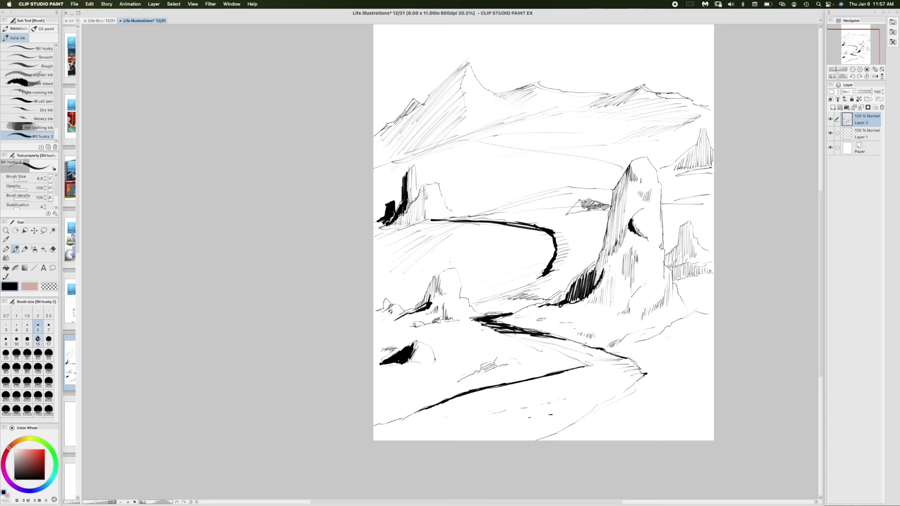
drag(409, 171, 413, 202)
mouse_move(413, 167)
mouse_down()
mouse_move(415, 203)
mouse_move(418, 193)
mouse_up()
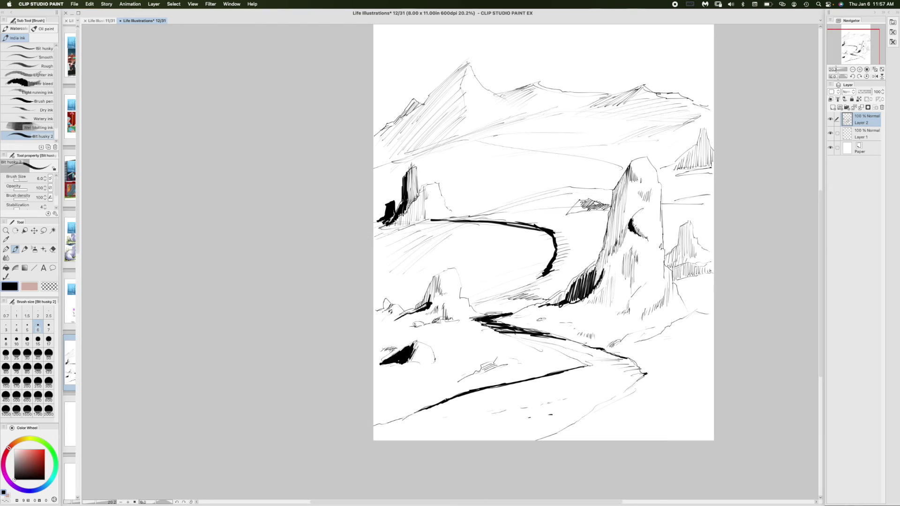
drag(415, 165, 416, 179)
drag(416, 167, 419, 190)
drag(670, 170, 685, 171)
drag(374, 164, 392, 130)
Hatch the tall spire's shaded left face from its upper edge down to the slope at its base
scroll(544, 235, right, 5)
scroll(544, 235, up, 3)
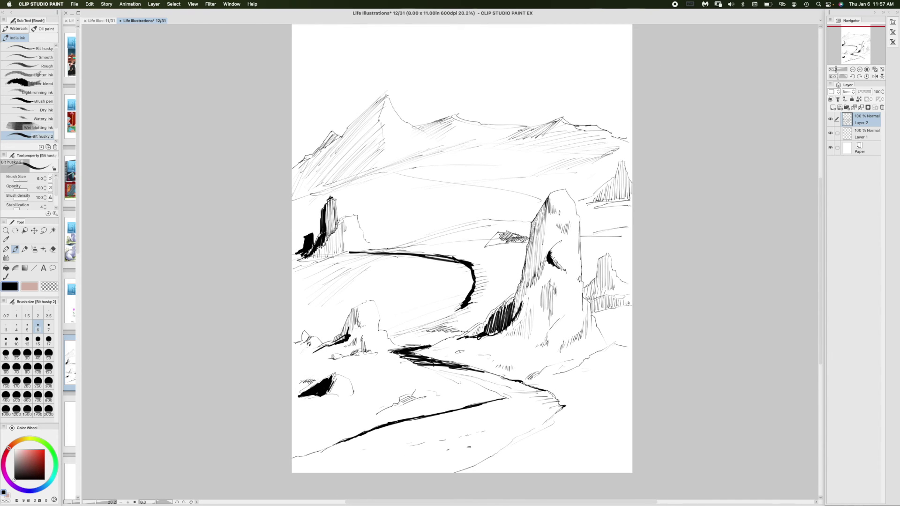
drag(531, 239, 542, 209)
drag(536, 258, 545, 205)
mouse_move(539, 265)
mouse_down()
mouse_move(544, 207)
mouse_move(538, 226)
mouse_up()
mouse_move(528, 282)
mouse_down()
mouse_move(537, 234)
mouse_move(533, 252)
mouse_up()
drag(518, 304, 524, 288)
drag(479, 334, 489, 315)
drag(469, 337, 482, 321)
mouse_move(449, 337)
mouse_down()
mouse_move(466, 334)
mouse_move(454, 337)
mouse_up()
drag(453, 337, 458, 326)
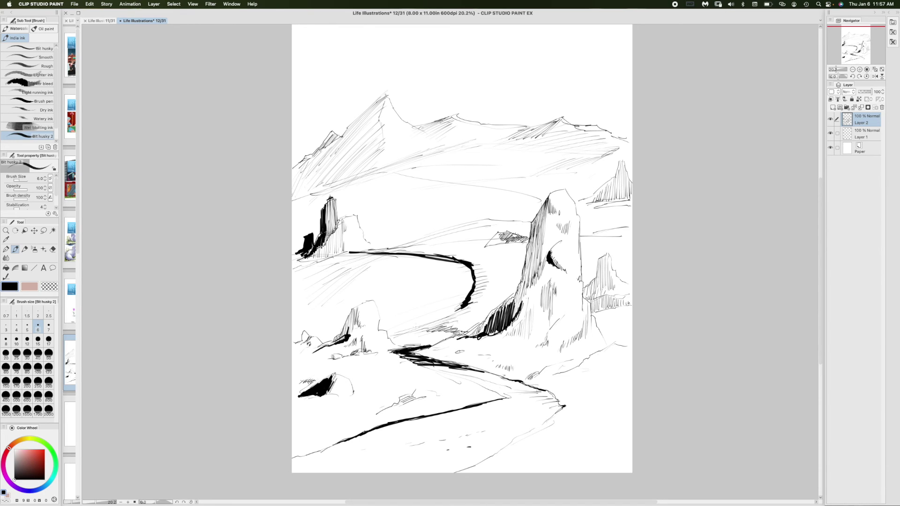
Hatch the left butte's face and reinforce the ridge line behind the curved plateau
drag(341, 250, 349, 218)
mouse_move(351, 252)
mouse_down()
mouse_move(352, 225)
mouse_move(354, 236)
mouse_up()
mouse_move(357, 253)
mouse_down()
mouse_move(359, 238)
mouse_move(420, 248)
mouse_move(446, 223)
mouse_move(505, 208)
mouse_up()
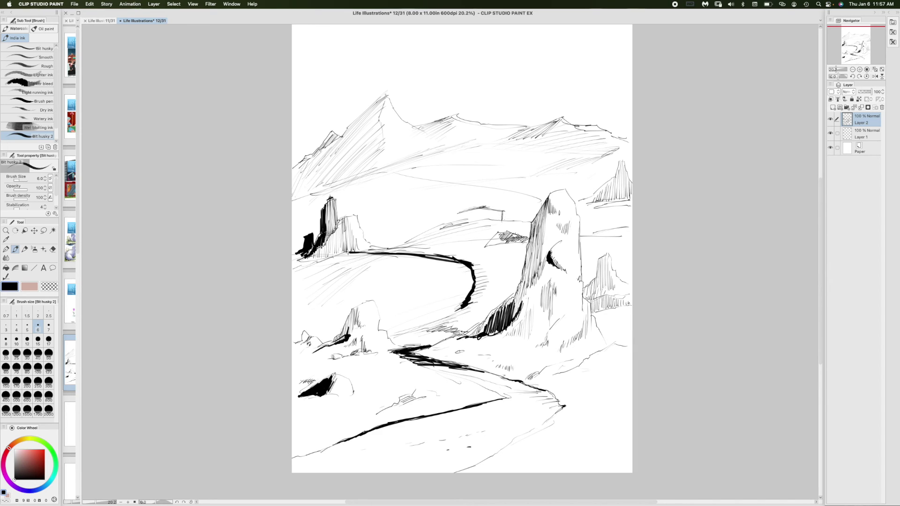
drag(482, 209, 482, 221)
drag(472, 216, 461, 221)
key(super+z)
key(super+z)
key(super+z)
key(super+z)
Sketch a tiny structure with a wisp of smoke on the ridge left of the tall spire
drag(456, 225, 536, 218)
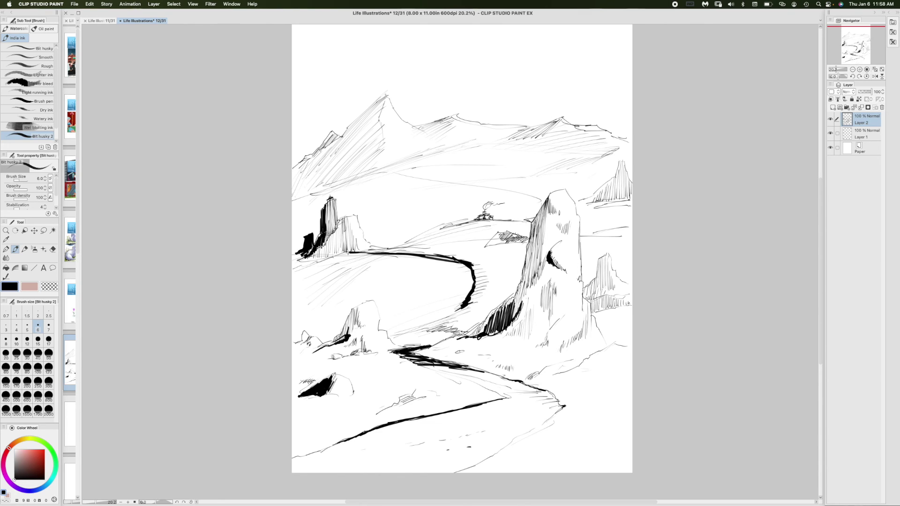